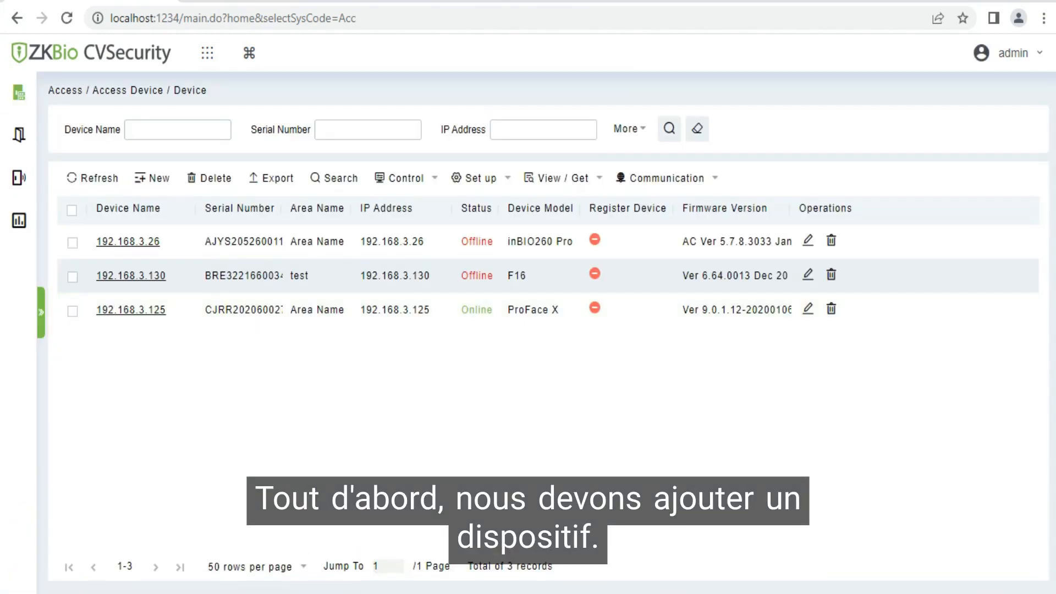
Reach the Device page and bring up the Search window for discovering access devices
click(40, 312)
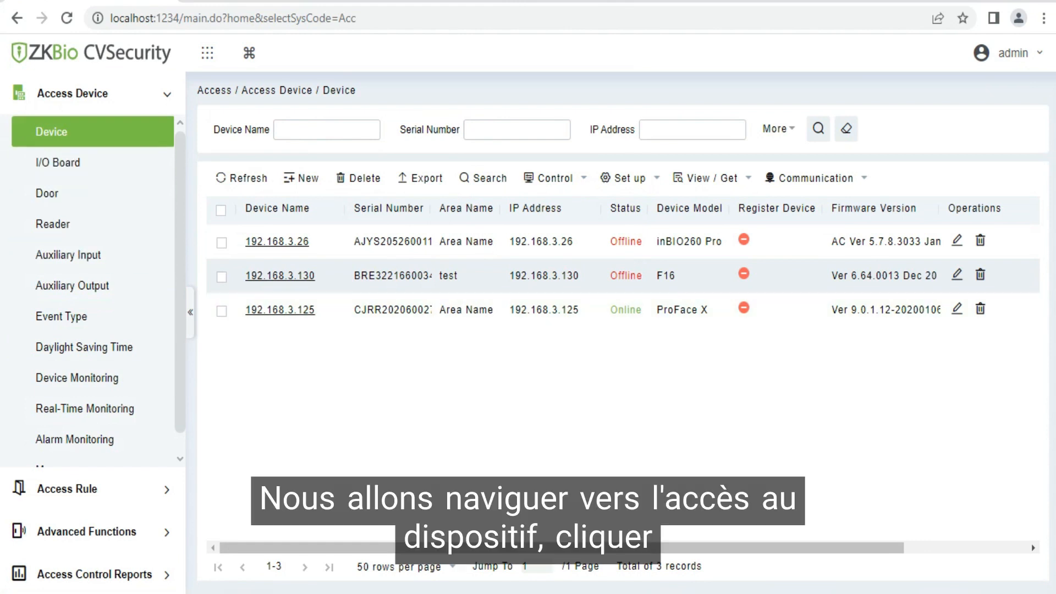
click(51, 131)
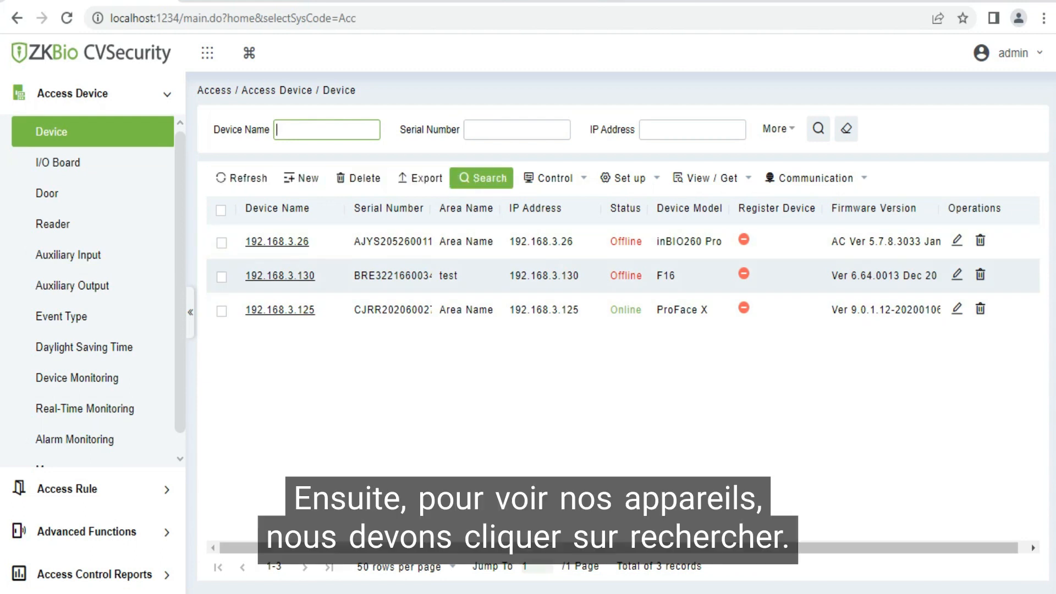
click(481, 178)
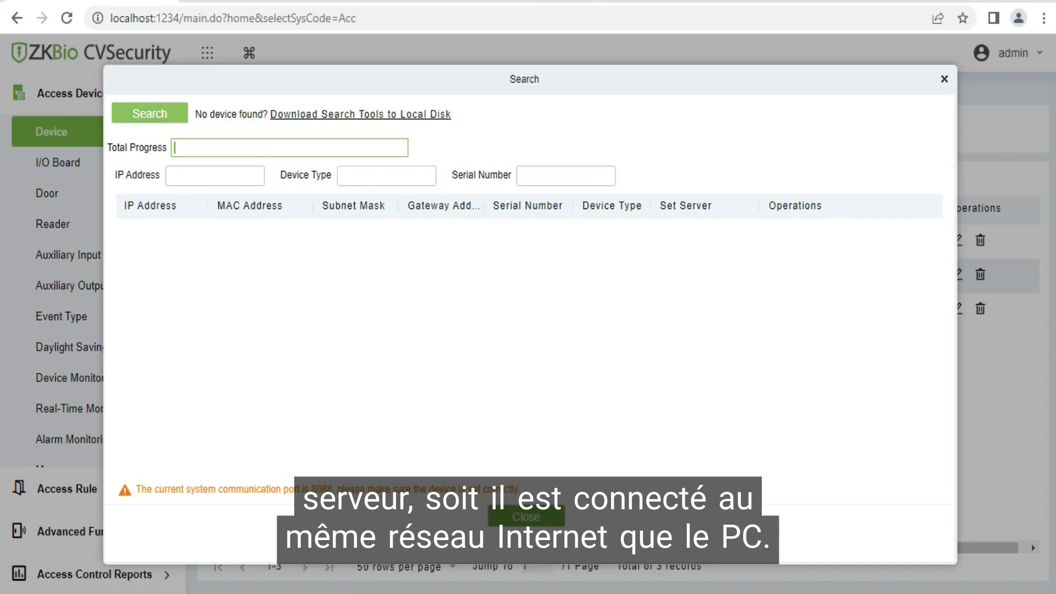
Scan the network for devices, adding the ProFace X terminal at 192.168.3.26
click(150, 113)
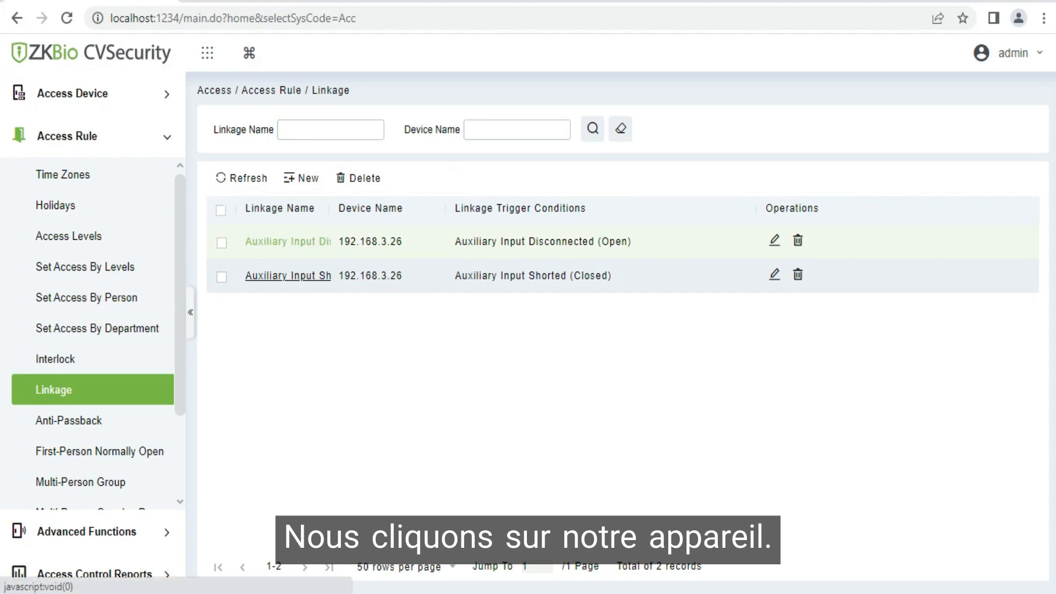
Edit the Auxiliary Input Disconnected (Open) rule and bring up its trigger condition list
click(288, 242)
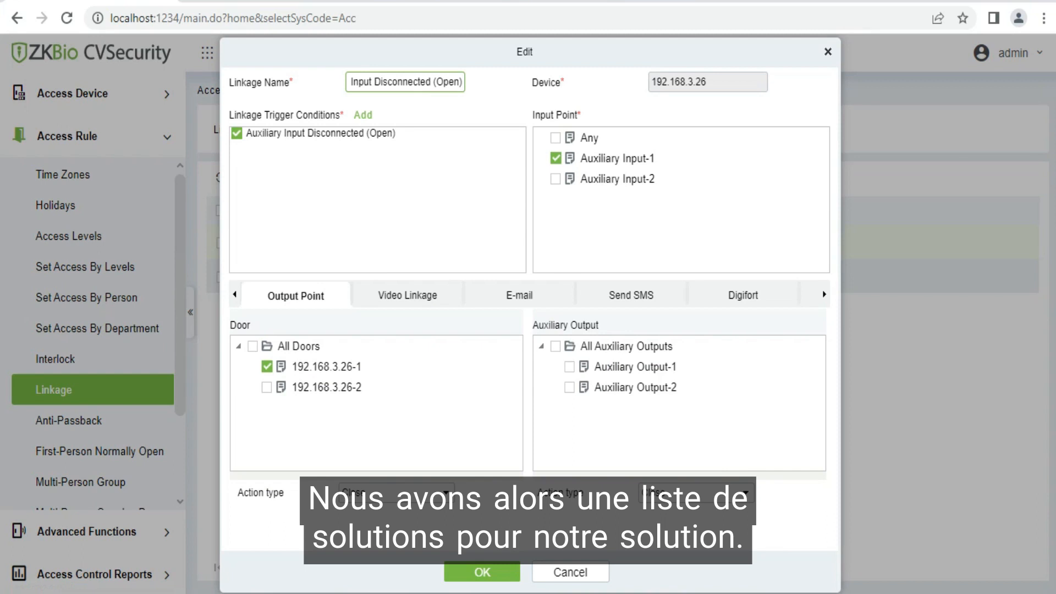
click(364, 115)
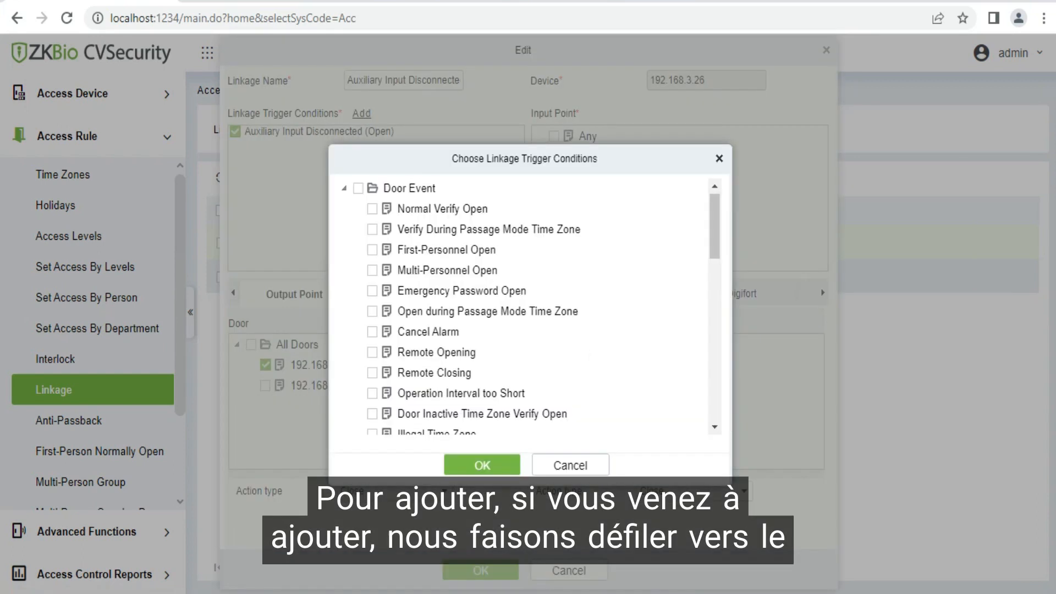
scroll(528, 313, down, 3)
scroll(529, 314, down, 3)
scroll(528, 314, down, 3)
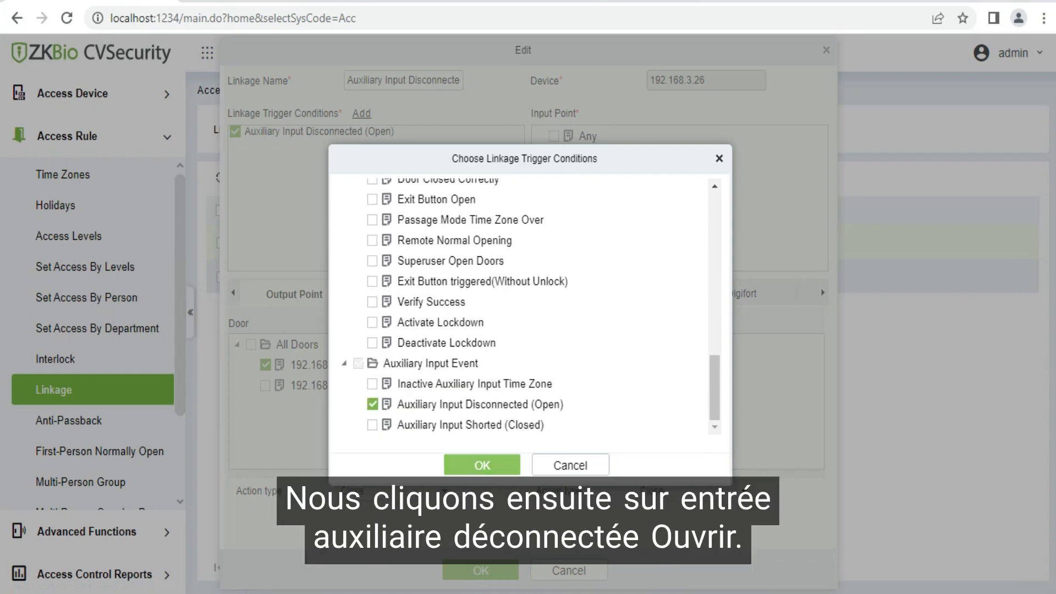
Confirm the trigger, set the door action type to Close and save the linkage rule
key(Return)
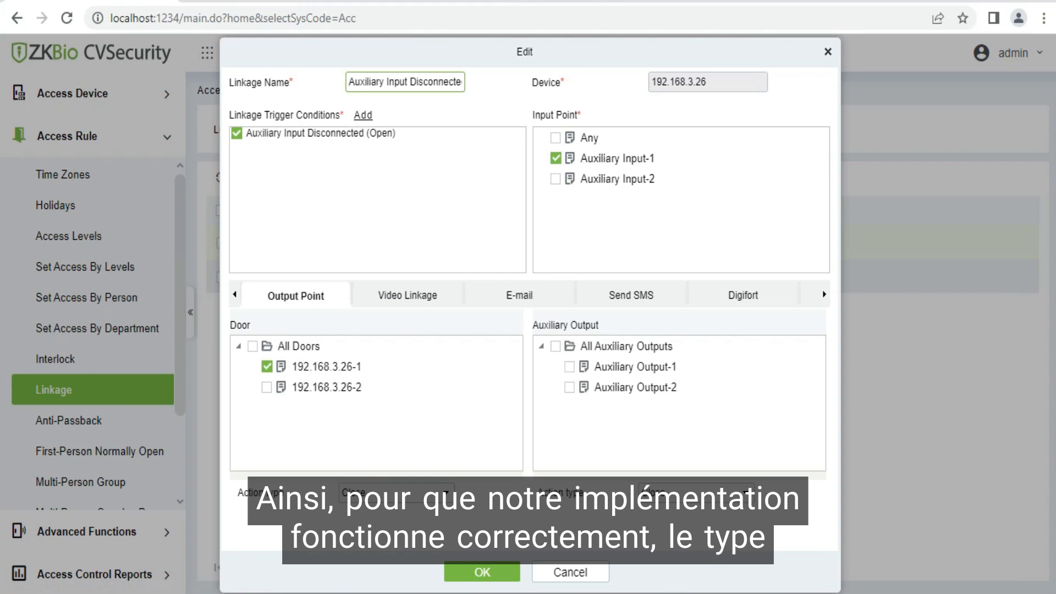
click(396, 493)
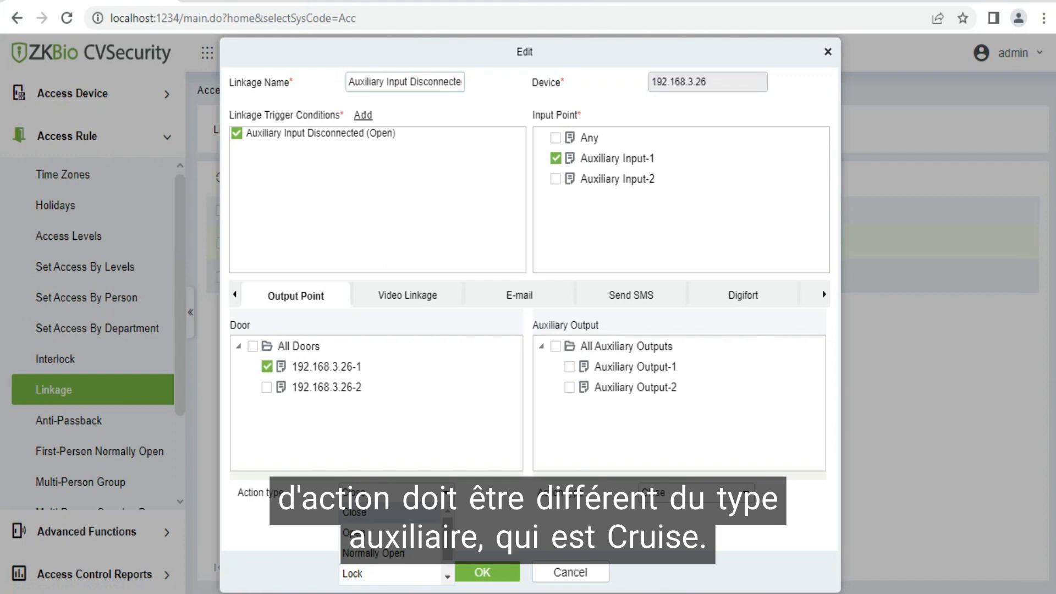
click(371, 574)
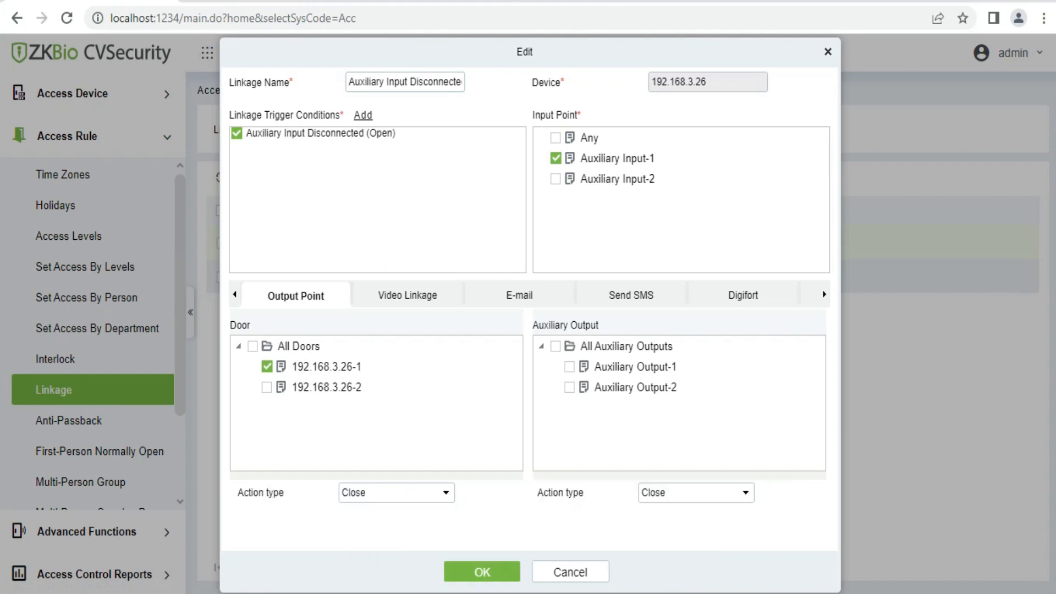
click(482, 572)
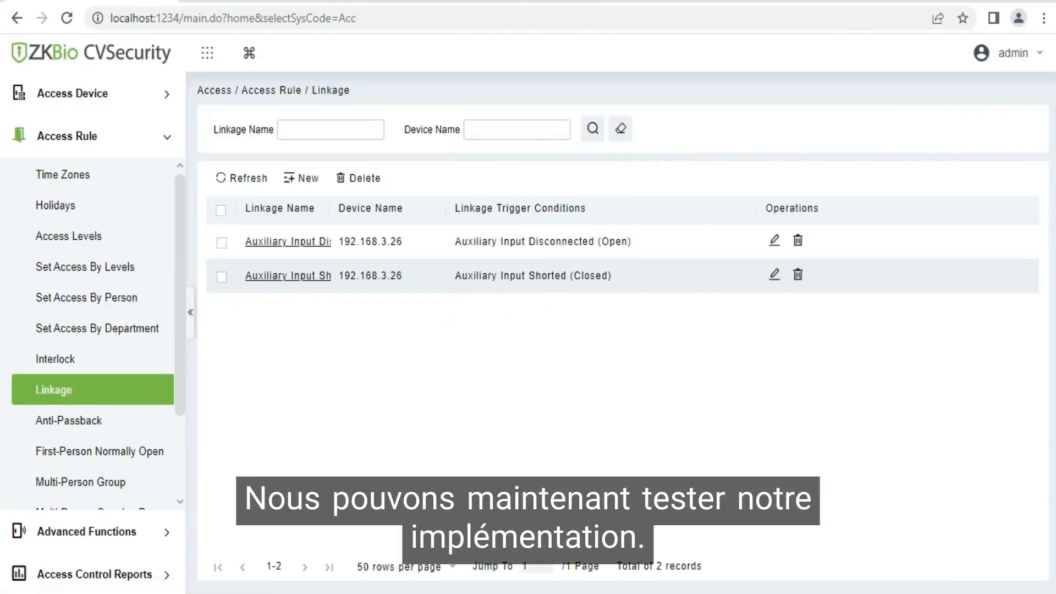